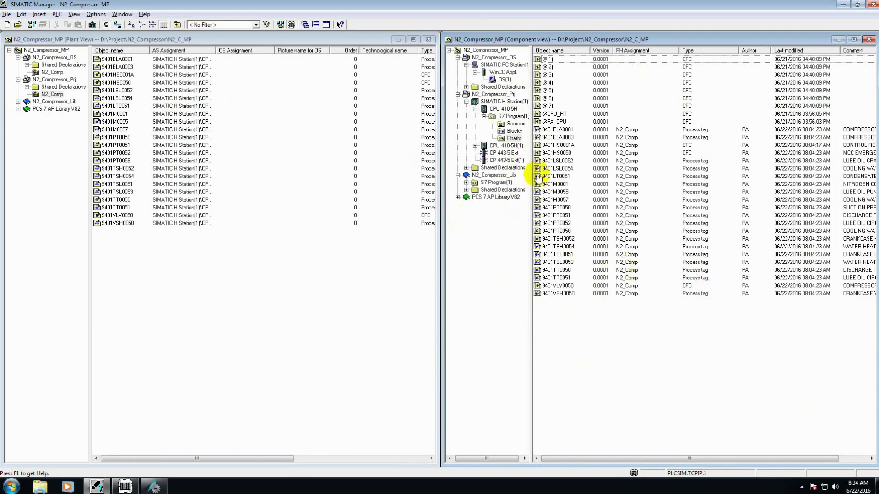
Widen the component tree and add a Logic Matrices folder under S7 Program(1)
{"action": "left_click", "coordinate": [546, 170]}
{"action": "left_click_drag", "start_coordinate": [546, 170], "coordinate": [553, 170]}
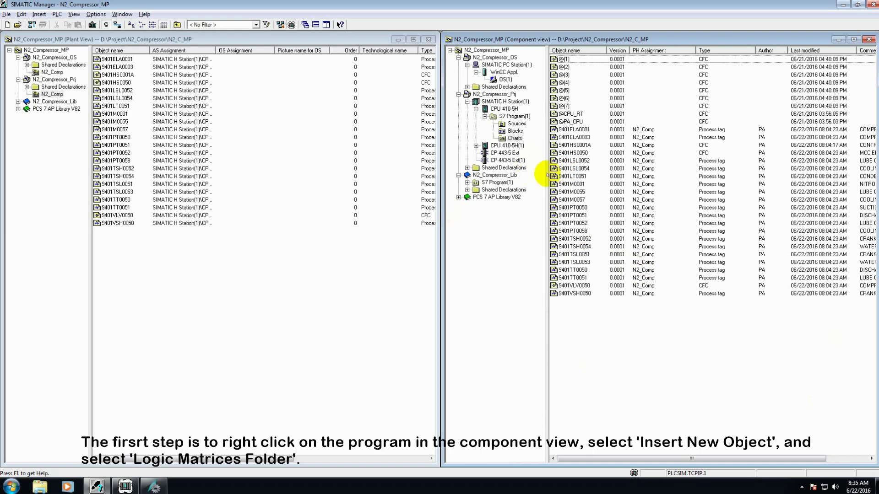
{"action": "right_click", "coordinate": [497, 117]}
{"action": "mouse_move", "coordinate": [546, 173]}
{"action": "left_click", "coordinate": [679, 200]}
{"action": "left_click", "coordinate": [532, 145]}
Insert a new logic matrix in the folder and name it N2_Compressor
{"action": "right_click", "coordinate": [584, 95]}
{"action": "mouse_move", "coordinate": [653, 143]}
{"action": "left_click", "coordinate": [729, 150]}
{"action": "left_click", "coordinate": [584, 58]}
{"action": "key", "text": "F2"}
{"action": "type", "text": "n2"}
{"action": "key", "text": "BackSpace"}
{"action": "key", "text": "BackSpace"}
{"action": "type", "text": "N2_Compressor"}
{"action": "left_click", "coordinate": [599, 80]}
Open the N2_Compressor matrix, read in the project data and maximize the Logic Matrix window
{"action": "right_click", "coordinate": [564, 60]}
{"action": "left_click", "coordinate": [694, 194]}
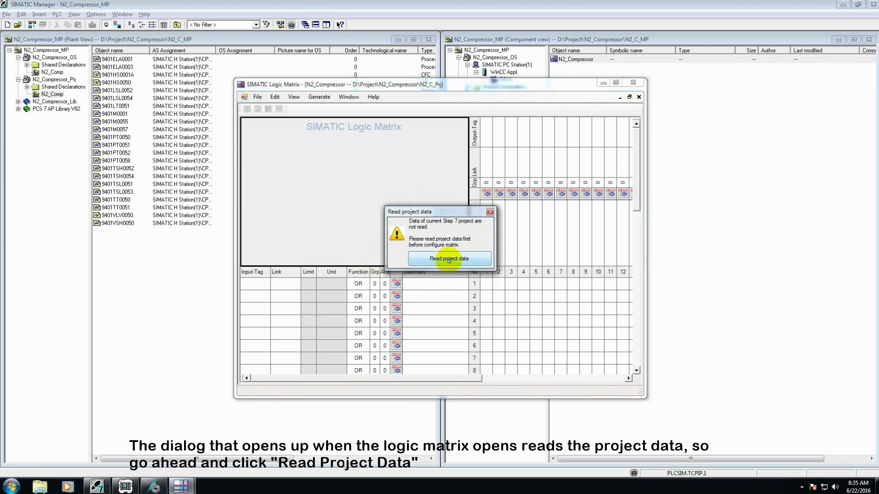
{"action": "left_click", "coordinate": [449, 259]}
{"action": "left_click", "coordinate": [614, 83]}
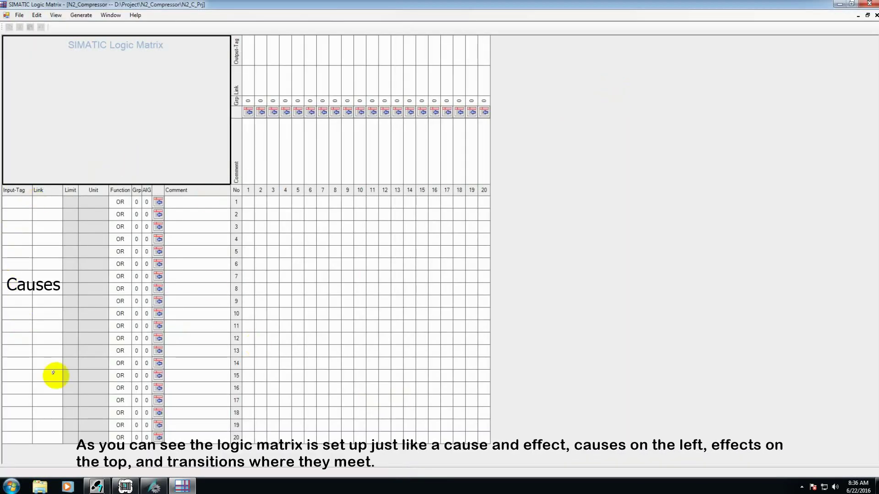
In matrix properties, enter title 'Nitrogen Compressor', the nitrogen compressor description and block comment
{"action": "left_click", "coordinate": [55, 15]}
{"action": "left_click", "coordinate": [45, 21]}
{"action": "left_click", "coordinate": [317, 142]}
{"action": "type", "text": "Nitrogen Compressor"}
{"action": "key", "text": "Tab"}
{"action": "key", "text": "Tab"}
{"action": "left_click", "coordinate": [277, 185]}
{"action": "type", "text": "Logic Matrix f"}
{"action": "type", "text": "or process"}
{"action": "type", "text": " nitrogen com"}
{"action": "type", "text": "Add furg"}
{"action": "type", "text": "ation here."}
{"action": "left_click", "coordinate": [315, 258]}
{"action": "type", "text": "Logic Matrix, N2 Compre"}
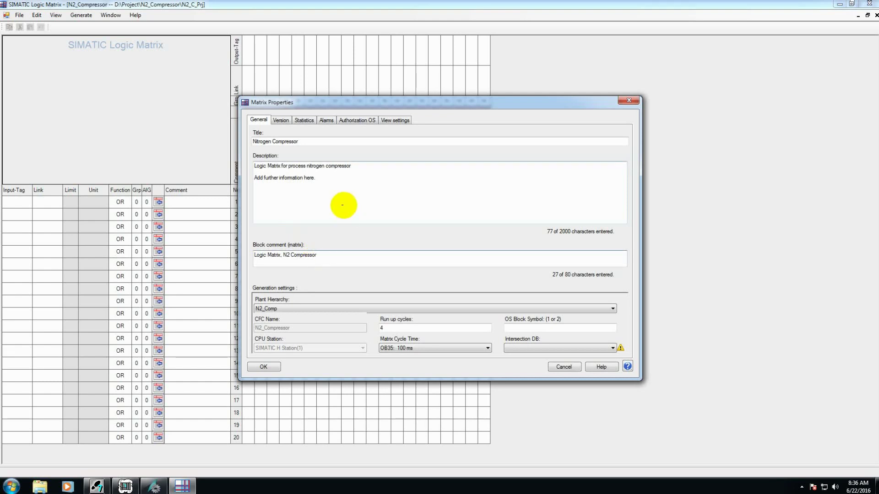
Set the Intersection DB to DB1 and the OS Block Symbol to 1
{"action": "left_click", "coordinate": [531, 347]}
{"action": "left_click", "coordinate": [536, 166]}
{"action": "left_click", "coordinate": [561, 327]}
{"action": "type", "text": "1"}
Review the Version, Statistics, Alarms, Authorization OS and View settings pages, then confirm the properties
{"action": "left_click", "coordinate": [281, 119]}
{"action": "left_click", "coordinate": [304, 121]}
{"action": "left_click", "coordinate": [329, 121]}
{"action": "left_click", "coordinate": [357, 120]}
{"action": "left_click", "coordinate": [387, 119]}
{"action": "left_click_drag", "start_coordinate": [330, 101], "coordinate": [517, 163]}
{"action": "left_click", "coordinate": [465, 429]}
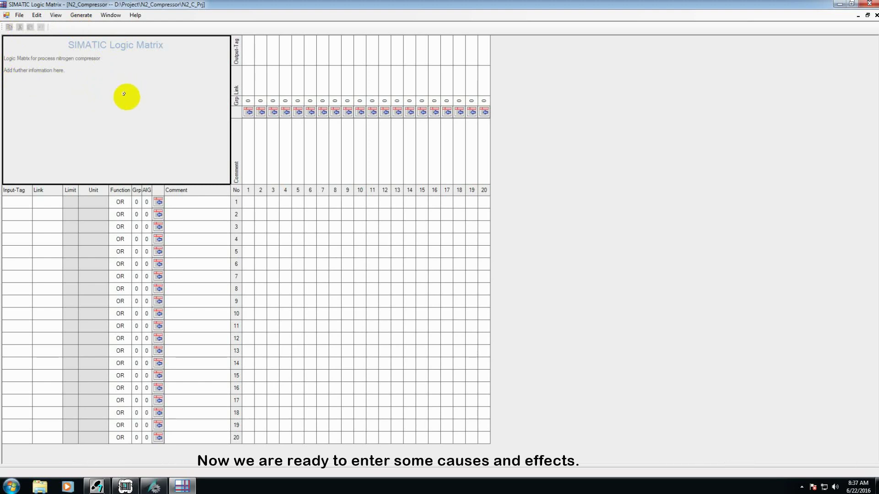
Scroll and pan the Adobe Reader chart to the lube oil circuit pressure cause rows
{"action": "scroll", "coordinate": [351, 250], "scroll_direction": "up", "scroll_amount": 1}
{"action": "scroll", "coordinate": [319, 230], "scroll_direction": "up", "scroll_amount": 1}
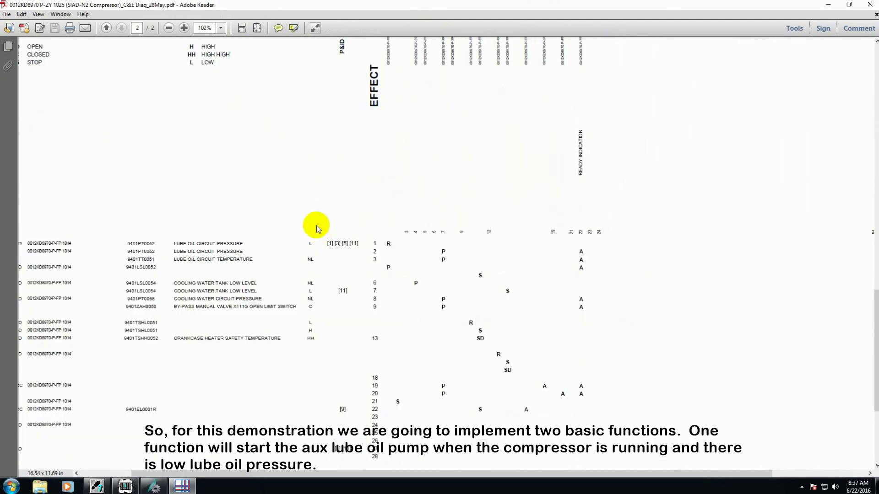
{"action": "scroll", "coordinate": [868, 290], "scroll_direction": "up", "scroll_amount": 3}
{"action": "left_click_drag", "start_coordinate": [551, 474], "coordinate": [514, 474]}
{"action": "scroll", "coordinate": [465, 418], "scroll_direction": "down", "scroll_amount": 2}
{"action": "scroll", "coordinate": [452, 401], "scroll_direction": "down", "scroll_amount": 1}
{"action": "scroll", "coordinate": [451, 398], "scroll_direction": "up", "scroll_amount": 1}
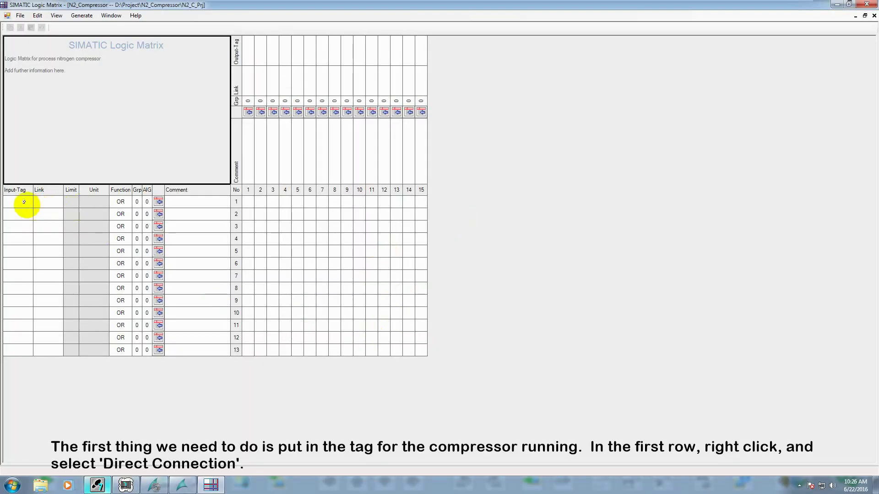
Link cause 1's input directly to the FbkRunOut connector of 9401M0001's MotL block
{"action": "left_click", "coordinate": [24, 201]}
{"action": "right_click", "coordinate": [21, 201]}
{"action": "left_click", "coordinate": [27, 216]}
{"action": "left_click", "coordinate": [103, 174]}
{"action": "left_click", "coordinate": [250, 145]}
{"action": "left_click", "coordinate": [370, 137]}
{"action": "left_click", "coordinate": [471, 267]}
Add a second cause 1 input linked to 9401PT0052 PV_WL_Act and set the function to AND
{"action": "right_click", "coordinate": [21, 204]}
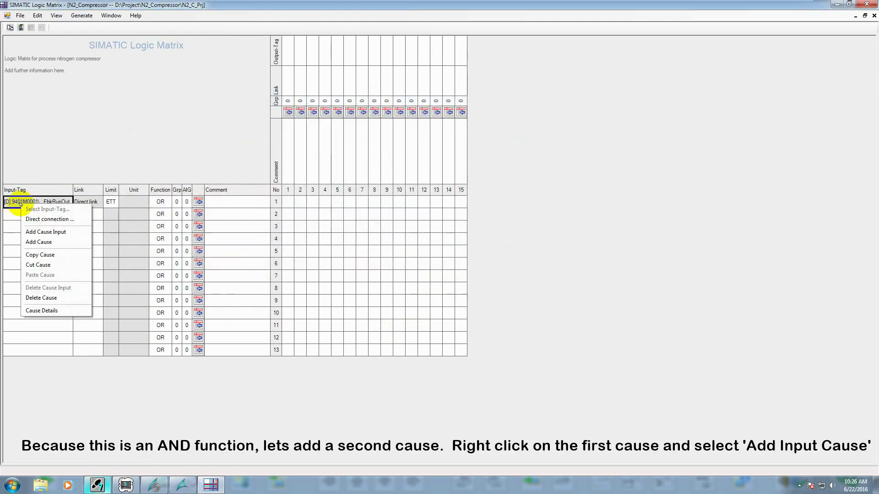
{"action": "left_click", "coordinate": [39, 231]}
{"action": "right_click", "coordinate": [34, 211]}
{"action": "left_click", "coordinate": [65, 225]}
{"action": "left_click", "coordinate": [111, 210]}
{"action": "left_click_drag", "start_coordinate": [526, 133], "coordinate": [526, 222]}
{"action": "left_click", "coordinate": [365, 203]}
{"action": "left_click", "coordinate": [473, 266]}
{"action": "left_click", "coordinate": [168, 214]}
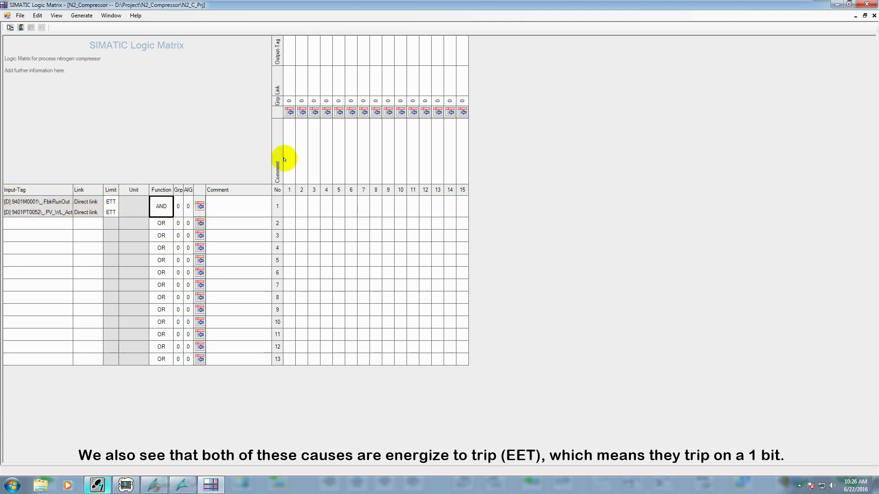
{"action": "right_click", "coordinate": [290, 54]}
Link effect 1 to 9401M0055 StartForce and set intersection 1/1 to S – Stored
{"action": "left_click", "coordinate": [302, 70]}
{"action": "left_click", "coordinate": [104, 181]}
{"action": "left_click", "coordinate": [250, 138]}
{"action": "left_click", "coordinate": [249, 144]}
{"action": "left_click_drag", "start_coordinate": [530, 134], "coordinate": [524, 216]}
{"action": "left_click", "coordinate": [368, 167]}
{"action": "left_click", "coordinate": [476, 265]}
{"action": "right_click", "coordinate": [288, 190]}
{"action": "left_click", "coordinate": [304, 205]}
Link cause 3 directly to the MonAnL PV_AL_Act connector of 9401PT0052
{"action": "right_click", "coordinate": [26, 217]}
{"action": "left_click", "coordinate": [40, 233]}
{"action": "left_click", "coordinate": [111, 211]}
{"action": "left_click", "coordinate": [280, 122]}
{"action": "left_click_drag", "start_coordinate": [528, 130], "coordinate": [527, 163]}
{"action": "left_click", "coordinate": [371, 137]}
{"action": "left_click", "coordinate": [471, 264]}
Link cause 4 directly to the MonAnL PV_AL_Act connector of 9401PT0058
{"action": "right_click", "coordinate": [53, 228]}
{"action": "left_click", "coordinate": [71, 243]}
{"action": "left_click", "coordinate": [112, 219]}
{"action": "left_click", "coordinate": [273, 115]}
{"action": "left_click", "coordinate": [265, 123]}
{"action": "left_click", "coordinate": [529, 200]}
{"action": "left_click", "coordinate": [527, 108]}
{"action": "left_click", "coordinate": [364, 116]}
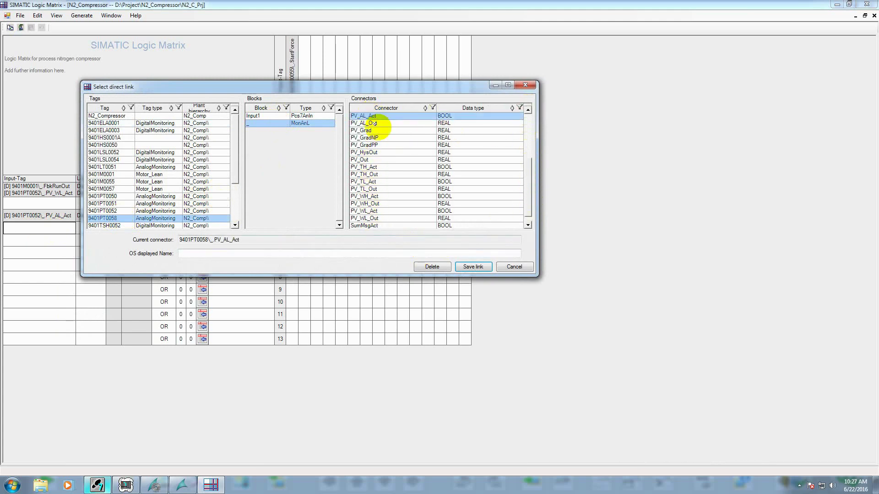
{"action": "left_click", "coordinate": [472, 267]}
Link effect 3 directly to the Intlock connector of the 9401M0001 motor block
{"action": "right_click", "coordinate": [315, 84]}
{"action": "left_click", "coordinate": [330, 100]}
{"action": "left_click", "coordinate": [107, 174]}
{"action": "left_click", "coordinate": [259, 137]}
{"action": "left_click", "coordinate": [259, 145]}
{"action": "left_click", "coordinate": [528, 205]}
{"action": "left_click", "coordinate": [358, 152]}
{"action": "left_click", "coordinate": [489, 267]}
Set intersections 3/3 and 4/3 to N – non-stored
{"action": "right_click", "coordinate": [318, 216]}
{"action": "left_click", "coordinate": [325, 222]}
{"action": "right_click", "coordinate": [318, 227]}
{"action": "left_click", "coordinate": [323, 232]}
Set effect 1's mode to Energized to trip in its details
{"action": "left_click", "coordinate": [294, 143]}
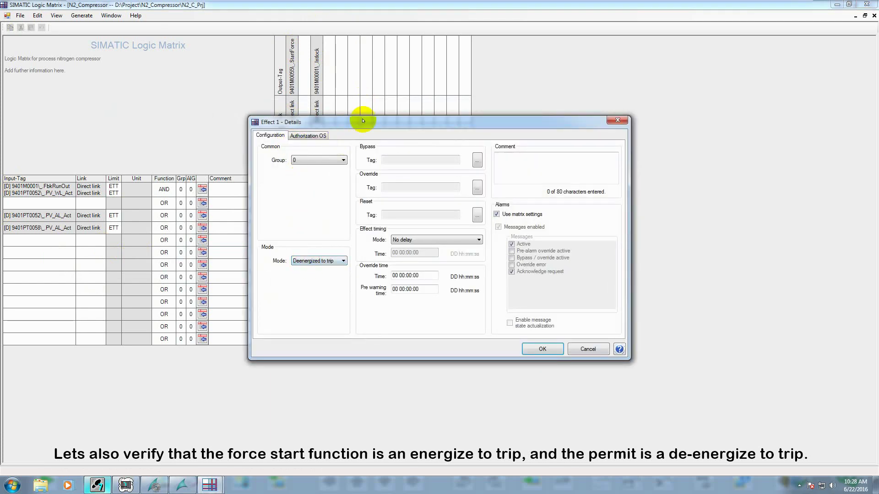
{"action": "left_click_drag", "start_coordinate": [363, 121], "coordinate": [488, 154]}
{"action": "left_click", "coordinate": [448, 294]}
{"action": "left_click", "coordinate": [447, 310]}
{"action": "left_click", "coordinate": [674, 384]}
Keep effect 3's mode at Deenergized to trip and close its details
{"action": "left_click", "coordinate": [317, 142]}
{"action": "left_click", "coordinate": [459, 296]}
{"action": "left_click", "coordinate": [453, 303]}
{"action": "left_click", "coordinate": [668, 383]}
{"action": "left_click", "coordinate": [18, 15]}
Save the N2_Compressor logic matrix and run Generate Matrix, confirming the generation settings with OK
{"action": "left_click", "coordinate": [33, 38]}
{"action": "left_click", "coordinate": [79, 16]}
{"action": "left_click", "coordinate": [87, 25]}
{"action": "left_click_drag", "start_coordinate": [232, 98], "coordinate": [383, 167]}
{"action": "left_click", "coordinate": [404, 276]}
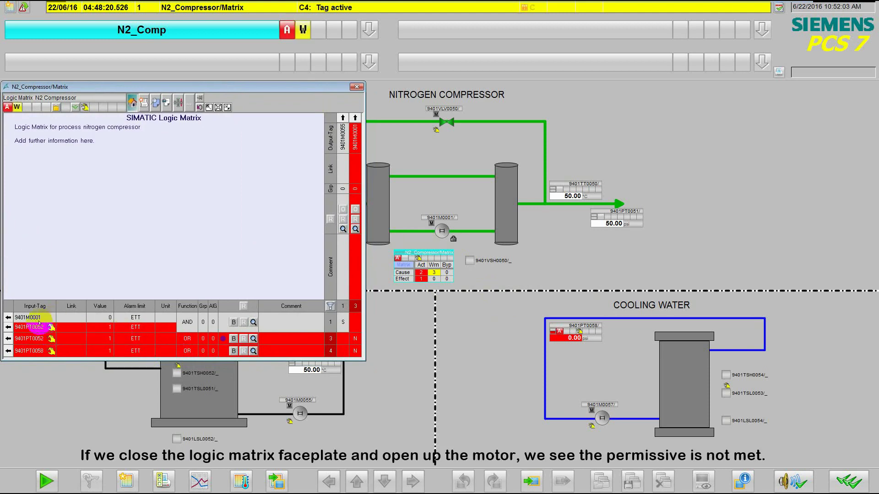
Inspect the active pressure causes in the N2_Compressor matrix faceplate
{"action": "left_click", "coordinate": [51, 339]}
{"action": "left_click", "coordinate": [46, 349]}
{"action": "left_click", "coordinate": [52, 348]}
{"action": "left_click", "coordinate": [19, 338]}
{"action": "left_click", "coordinate": [350, 366]}
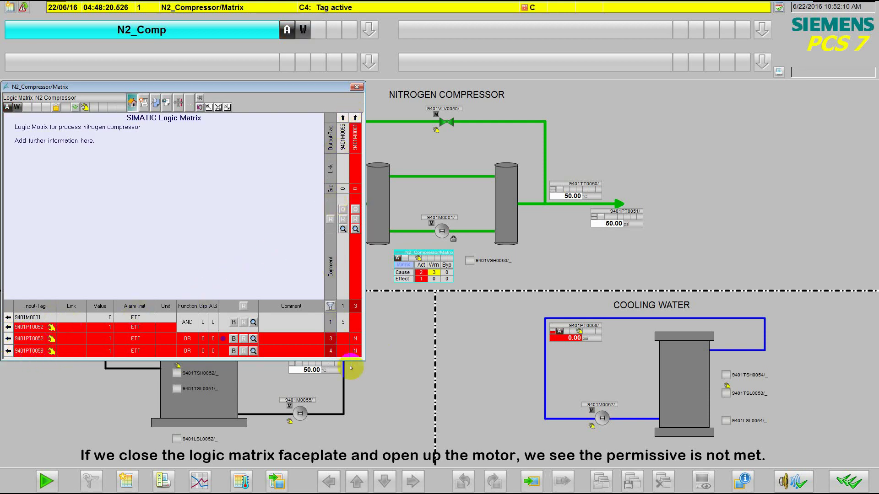
From motor 9401M0001's faceplate, follow its interlock to the matrix, then close the matrix faceplate
{"action": "left_click", "coordinate": [442, 231]}
{"action": "left_click_drag", "start_coordinate": [168, 100], "coordinate": [629, 128]}
{"action": "left_click", "coordinate": [356, 87]}
{"action": "left_click", "coordinate": [619, 231]}
{"action": "left_click", "coordinate": [357, 100]}
Reopen the N2_Compressor matrix faceplate and start cooling water pump 9401M0057
{"action": "left_click", "coordinate": [446, 277]}
{"action": "left_click_drag", "start_coordinate": [178, 94], "coordinate": [172, 85]}
{"action": "left_click", "coordinate": [599, 414]}
{"action": "left_click", "coordinate": [112, 252]}
{"action": "left_click", "coordinate": [210, 100]}
Enter a new process value for cooling water pressure 9401PT0058 after dismissing the out-of-limits warning
{"action": "left_click", "coordinate": [575, 332]}
{"action": "left_click", "coordinate": [158, 162]}
{"action": "left_click", "coordinate": [496, 272]}
{"action": "left_click", "coordinate": [168, 161]}
{"action": "key", "text": "Return"}
{"action": "left_click", "coordinate": [210, 100]}
Move the matrix window to the right and start lube oil pump 9401M0055
{"action": "left_click", "coordinate": [23, 339]}
{"action": "left_click", "coordinate": [354, 307]}
{"action": "left_click_drag", "start_coordinate": [387, 47], "coordinate": [712, 130]}
{"action": "left_click", "coordinate": [300, 413]}
{"action": "left_click", "coordinate": [209, 148]}
{"action": "left_click", "coordinate": [98, 254]}
{"action": "left_click", "coordinate": [78, 252]}
{"action": "left_click", "coordinate": [210, 100]}
Enter +2 as the new process value for lube oil pressure 9401PT0052
{"action": "left_click", "coordinate": [313, 340]}
{"action": "left_click", "coordinate": [168, 163]}
{"action": "type", "text": "+2"}
{"action": "key", "text": "Return"}
{"action": "left_click", "coordinate": [210, 100]}
{"action": "left_click", "coordinate": [443, 231]}
Turn Simulation On for compressor motor 9401M0001 in its service view, then start it
{"action": "left_click", "coordinate": [206, 148]}
{"action": "left_click", "coordinate": [108, 253]}
{"action": "left_click", "coordinate": [210, 100]}
{"action": "left_click", "coordinate": [432, 242]}
{"action": "left_click", "coordinate": [207, 164]}
{"action": "left_click", "coordinate": [207, 210]}
{"action": "left_click", "coordinate": [96, 251]}
{"action": "left_click", "coordinate": [146, 116]}
{"action": "left_click", "coordinate": [206, 147]}
{"action": "left_click", "coordinate": [96, 251]}
{"action": "left_click", "coordinate": [211, 99]}
Check the first input's alarm limit and the command options of lube oil pump 9401M0055
{"action": "left_click", "coordinate": [646, 317]}
{"action": "left_click", "coordinate": [625, 313]}
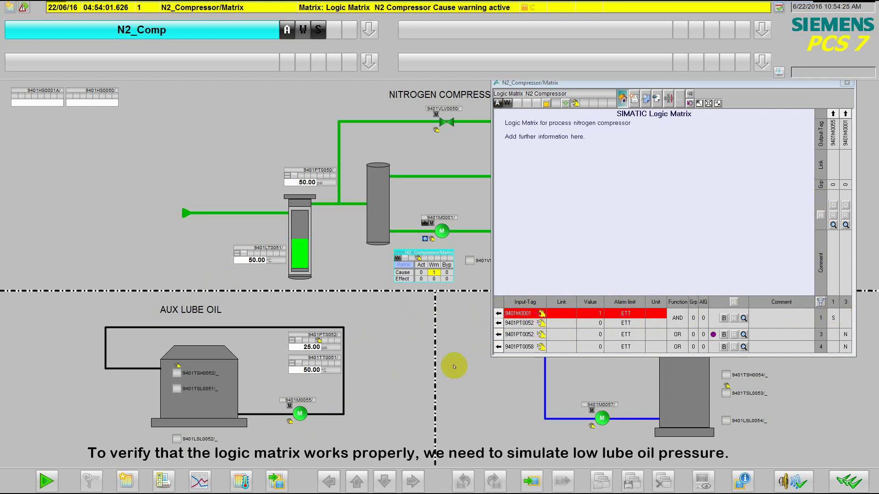
{"action": "left_click", "coordinate": [298, 412]}
{"action": "left_click", "coordinate": [206, 148]}
{"action": "left_click", "coordinate": [148, 254]}
{"action": "left_click", "coordinate": [210, 99]}
Acknowledge the active alarms, clear the connection message, and reopen an enlarged N2 Compressor matrix
{"action": "left_click", "coordinate": [846, 480]}
{"action": "left_click", "coordinate": [780, 7]}
{"action": "left_click", "coordinate": [781, 8]}
{"action": "left_click", "coordinate": [849, 82]}
{"action": "left_click", "coordinate": [412, 253]}
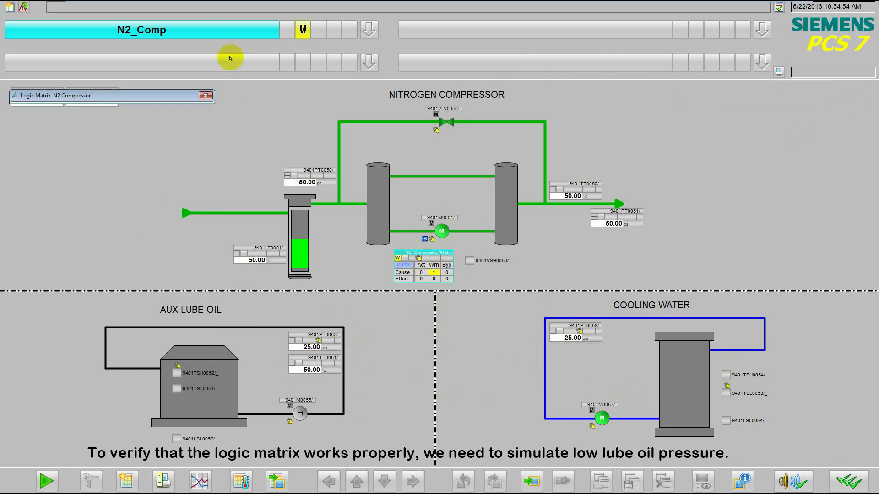
{"action": "left_click_drag", "start_coordinate": [190, 92], "coordinate": [686, 178]}
Start lowering the simulated process value of lube oil pressure 9401PT0052
{"action": "left_click", "coordinate": [311, 328]}
{"action": "left_click", "coordinate": [163, 163]}
{"action": "left_click", "coordinate": [135, 295]}
Enter +25 as 9401PT0052's direct process value, returning lube oil pressure to 25.00 psi
{"action": "left_click", "coordinate": [163, 162]}
{"action": "left_click", "coordinate": [143, 297]}
{"action": "type", "text": "+25"}
{"action": "key", "text": "Return"}
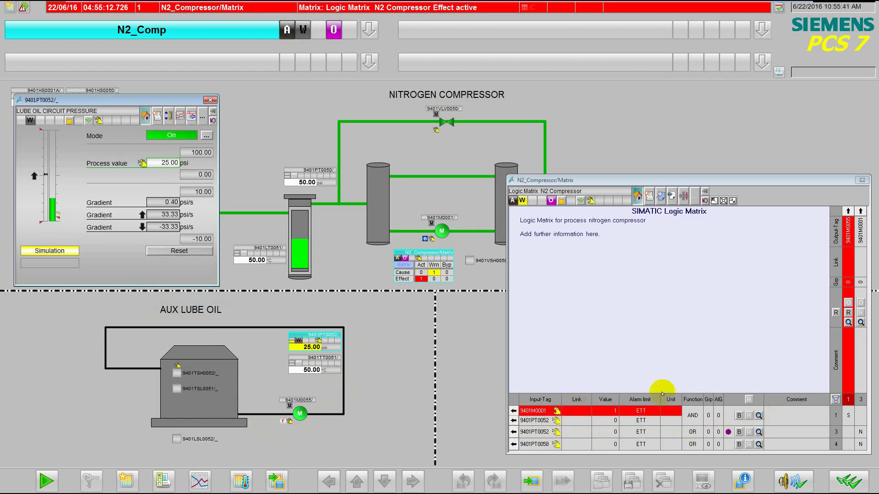
Reset the latched effect E001 with OK and acknowledge the remaining alarm
{"action": "left_click", "coordinate": [210, 100]}
{"action": "left_click", "coordinate": [849, 344]}
{"action": "left_click", "coordinate": [738, 381]}
{"action": "left_click", "coordinate": [579, 201]}
Check that lube oil pump 9401M0055 has stopped, then close the matrix window
{"action": "left_click", "coordinate": [301, 414]}
{"action": "left_click", "coordinate": [207, 148]}
{"action": "left_click", "coordinate": [160, 252]}
{"action": "left_click", "coordinate": [211, 100]}
{"action": "left_click", "coordinate": [862, 179]}
Glance at the 9401PT0052 faceplate, then open the N2_Compressor/Matrix faceplate
{"action": "left_click", "coordinate": [315, 343]}
{"action": "key", "text": "Escape"}
{"action": "left_click", "coordinate": [431, 277]}
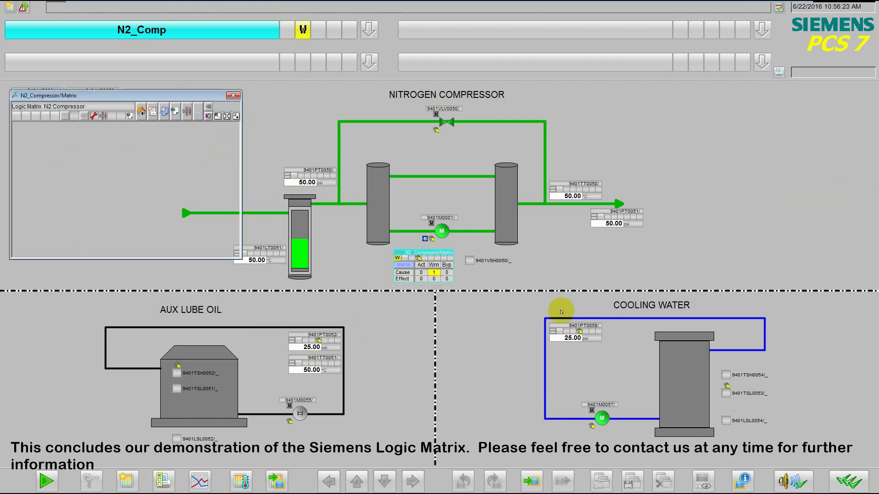